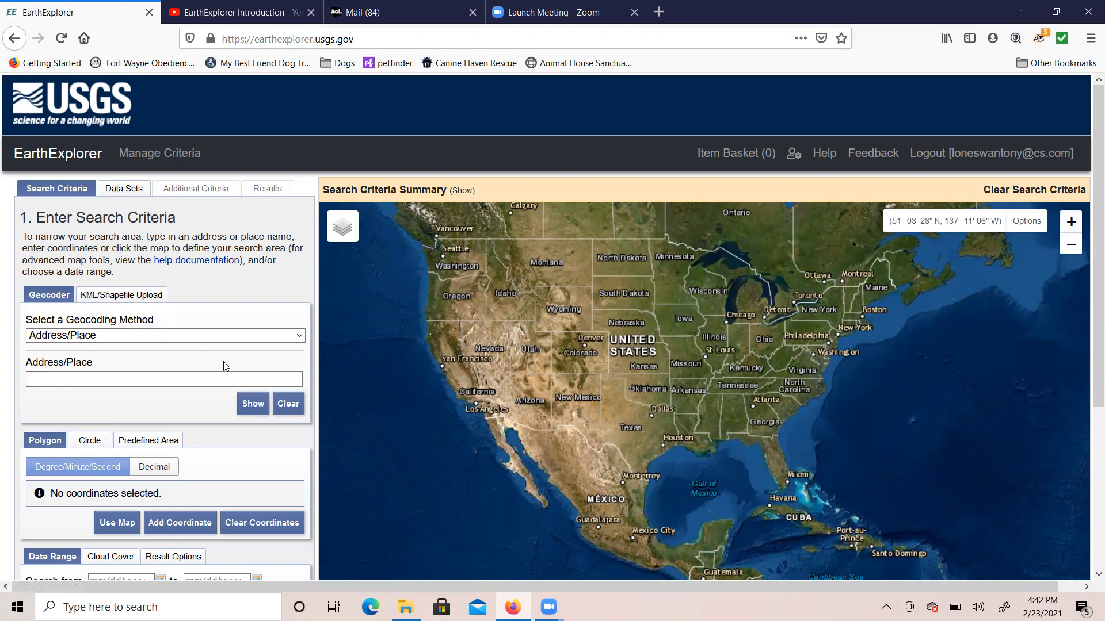
# Step: Geocode the Avilla, IN 46710 street address using the Address/Place method
pyautogui.click(299, 342)
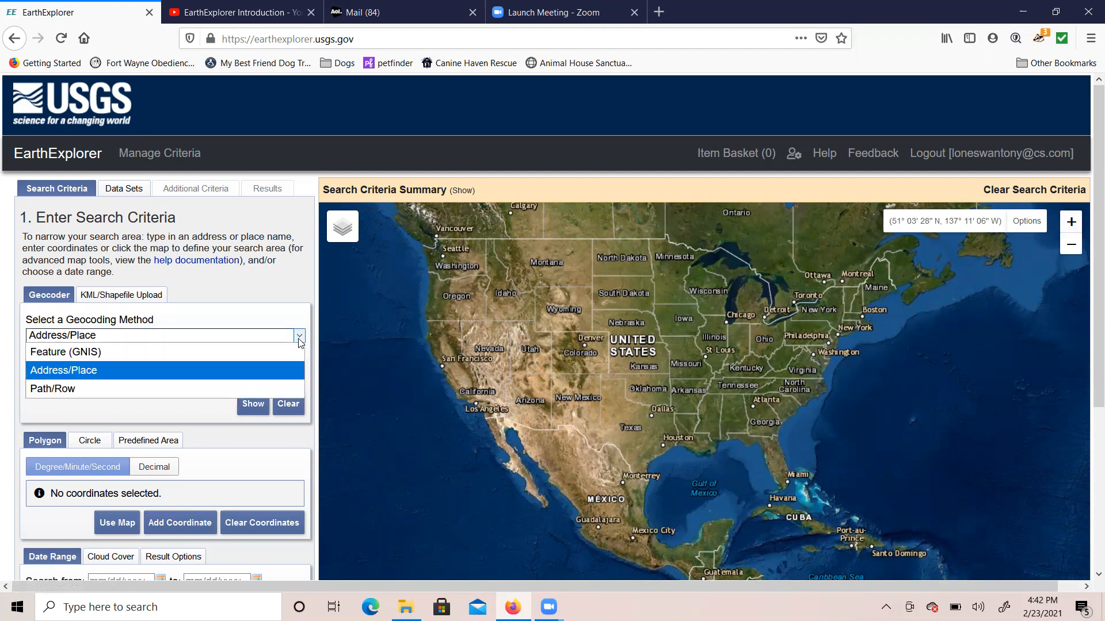
pyautogui.click(298, 340)
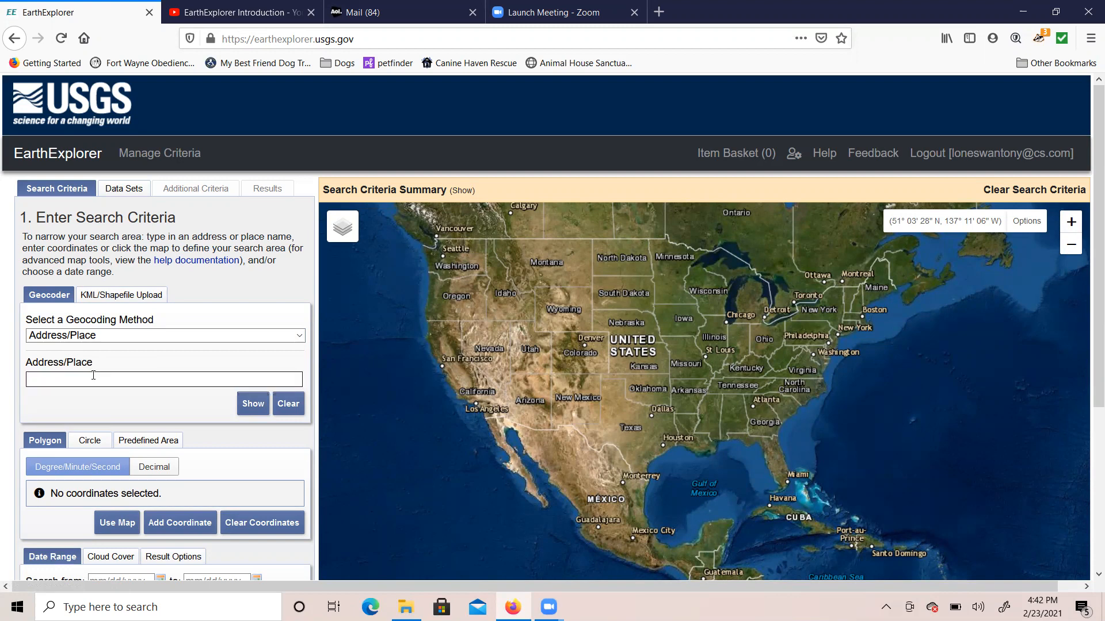
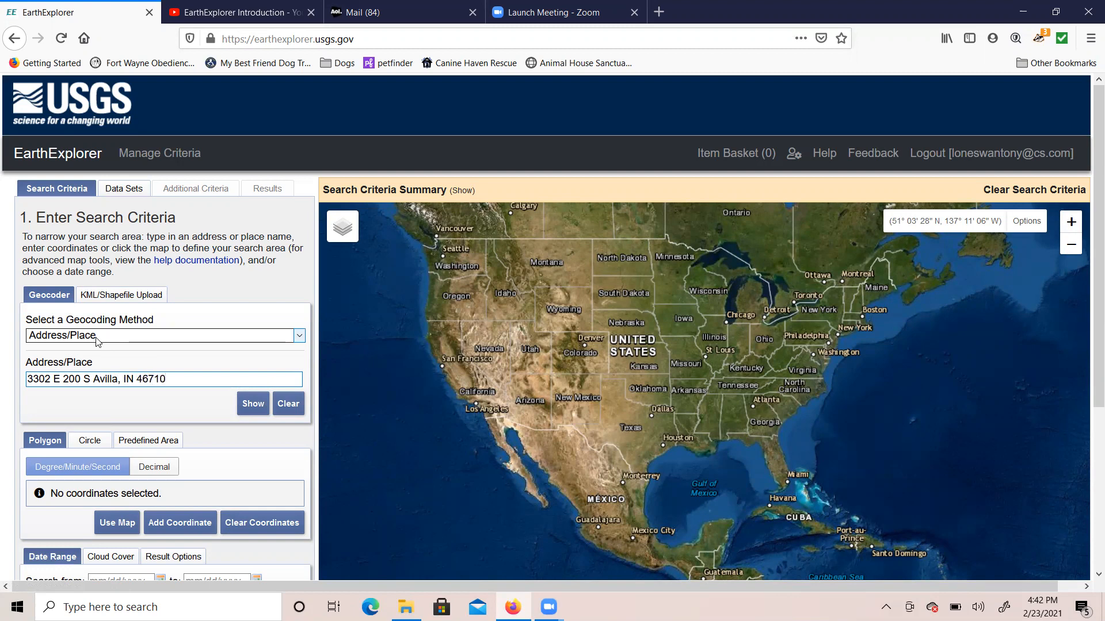
pyautogui.click(256, 405)
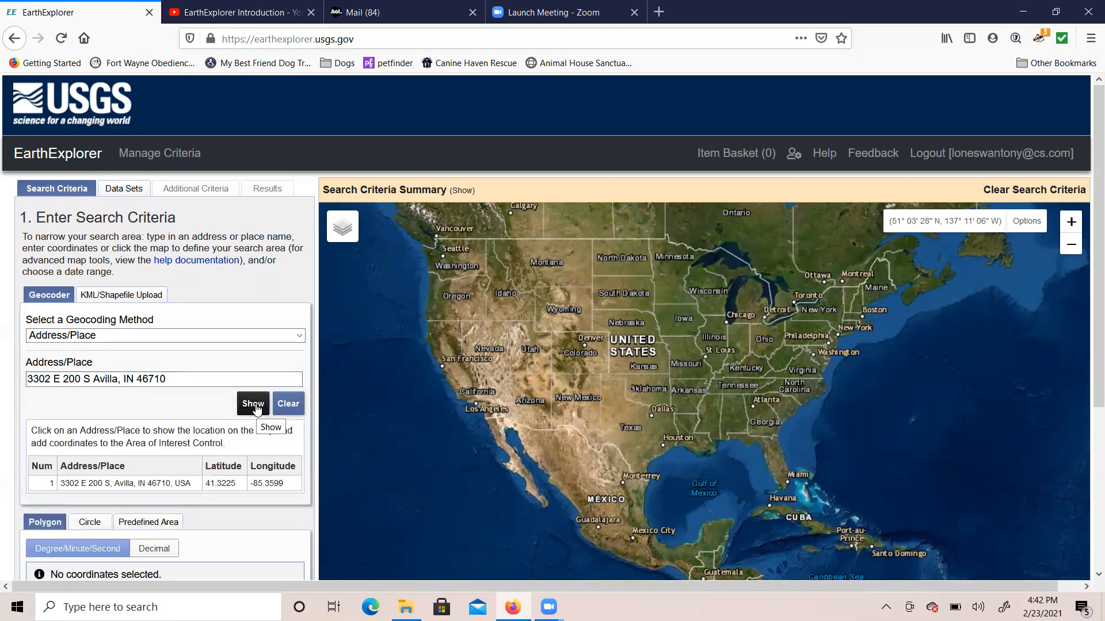
# Step: Add the found address as polygon coordinate 1 and zoom the map in toward its pin
pyautogui.click(140, 486)
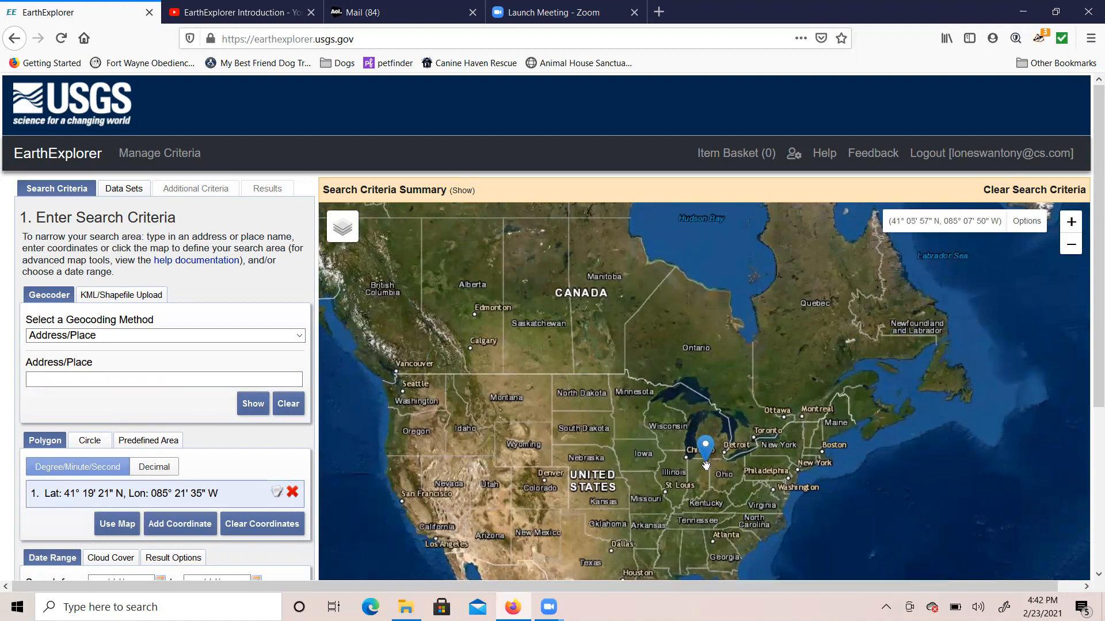
pyautogui.click(1071, 223)
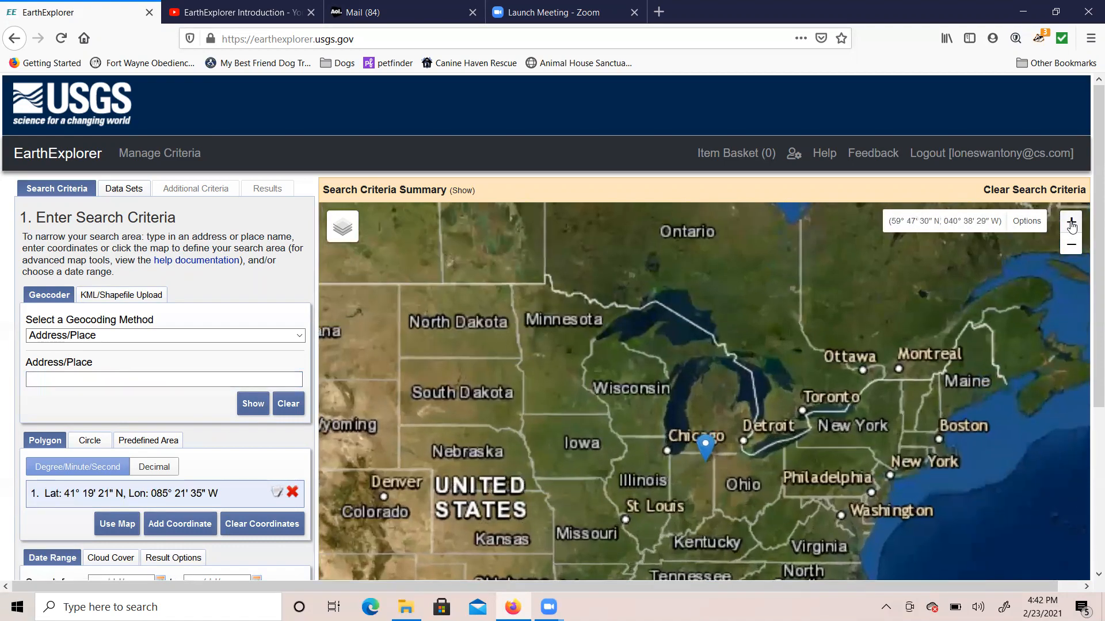
pyautogui.click(1072, 224)
pyautogui.click(1071, 223)
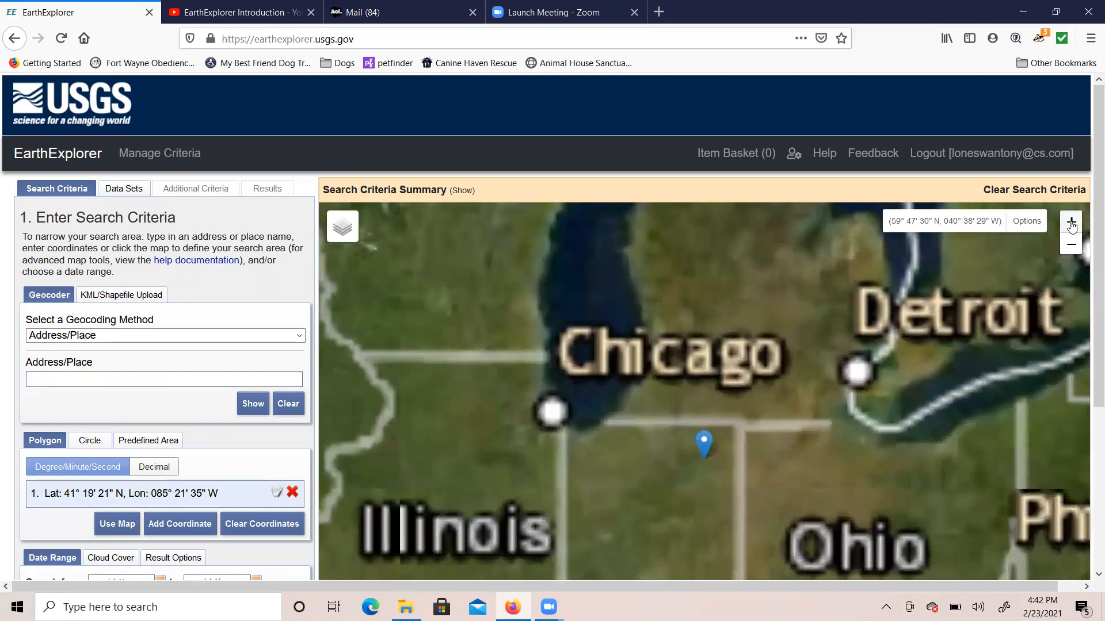
pyautogui.click(1071, 223)
pyautogui.click(1071, 227)
pyautogui.click(1071, 226)
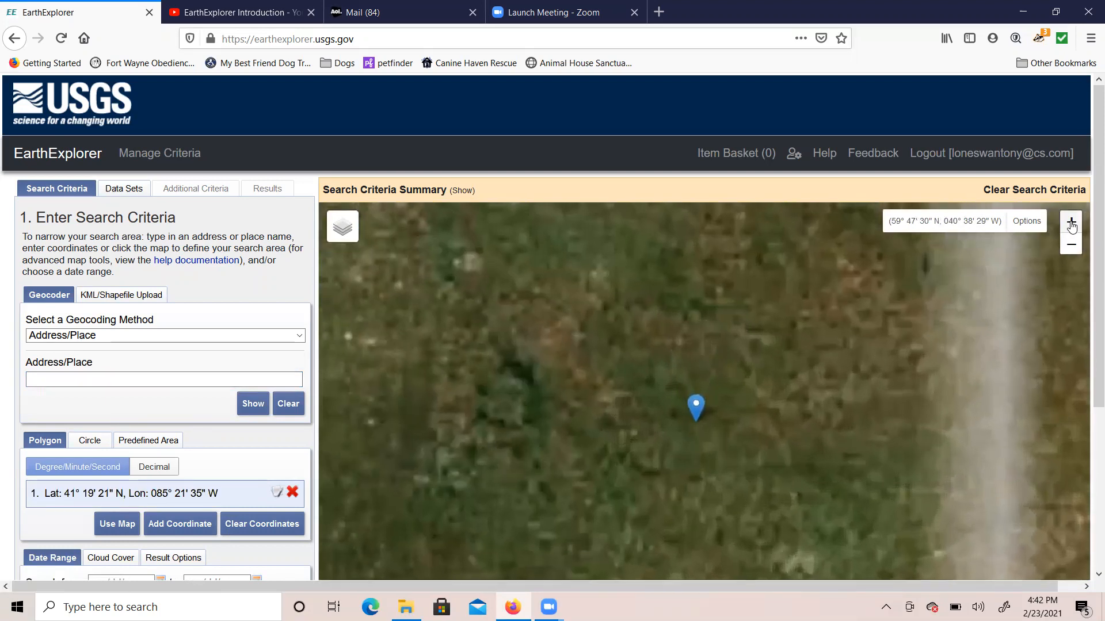
pyautogui.click(1072, 226)
pyautogui.click(1071, 226)
pyautogui.click(1072, 227)
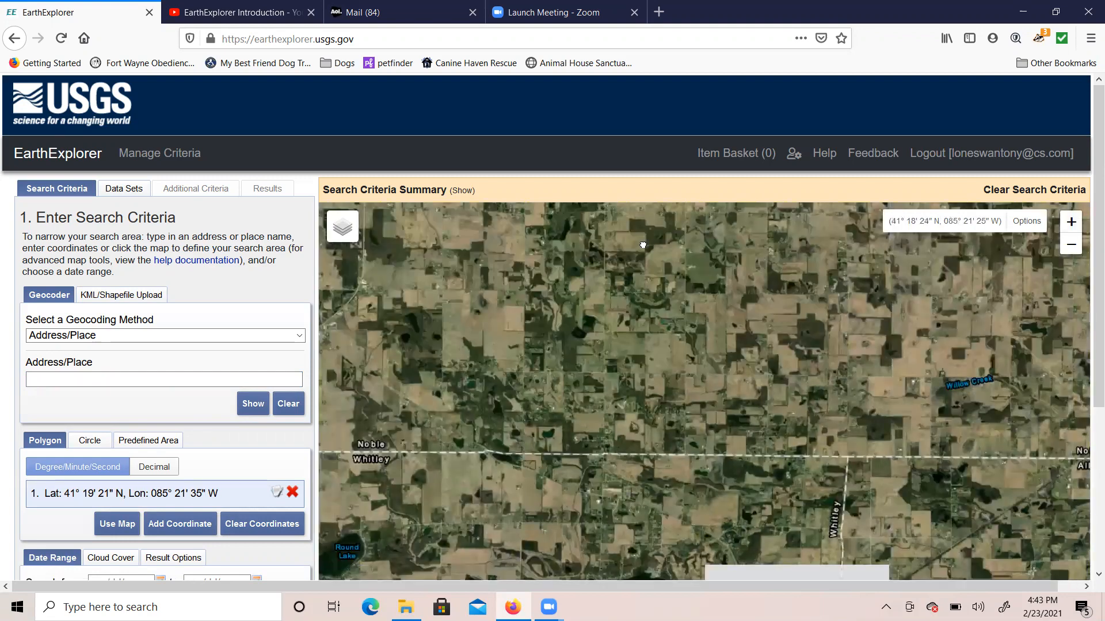
# Step: Pan and zoom further until the farmland around the pin fills the map
pyautogui.moveTo(644, 246); pyautogui.dragTo(671, 495)
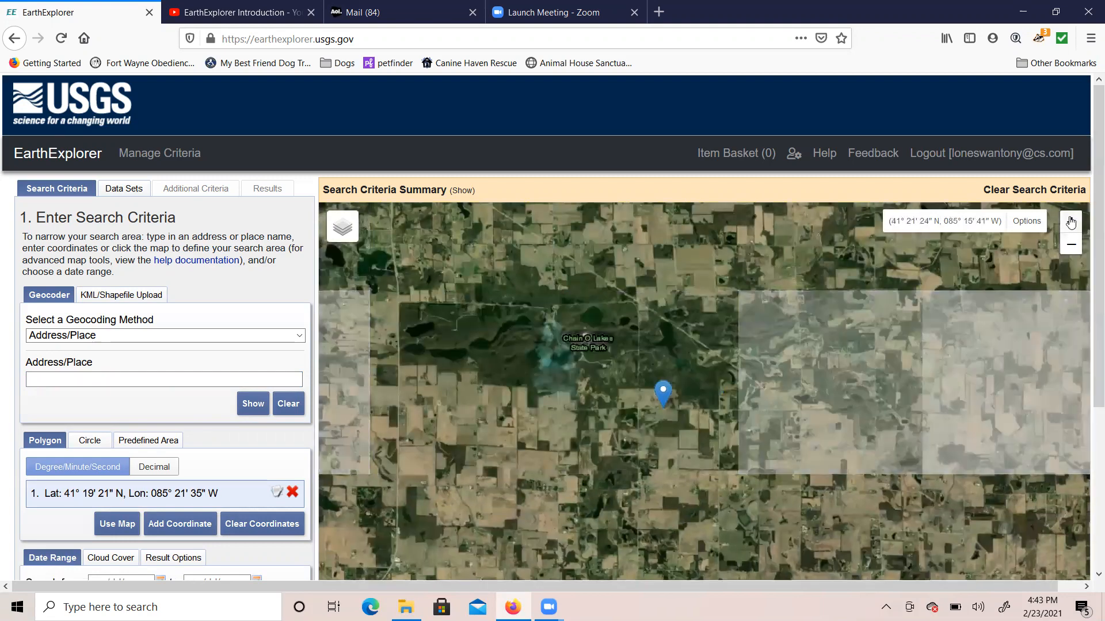
pyautogui.click(1070, 224)
pyautogui.click(1070, 224)
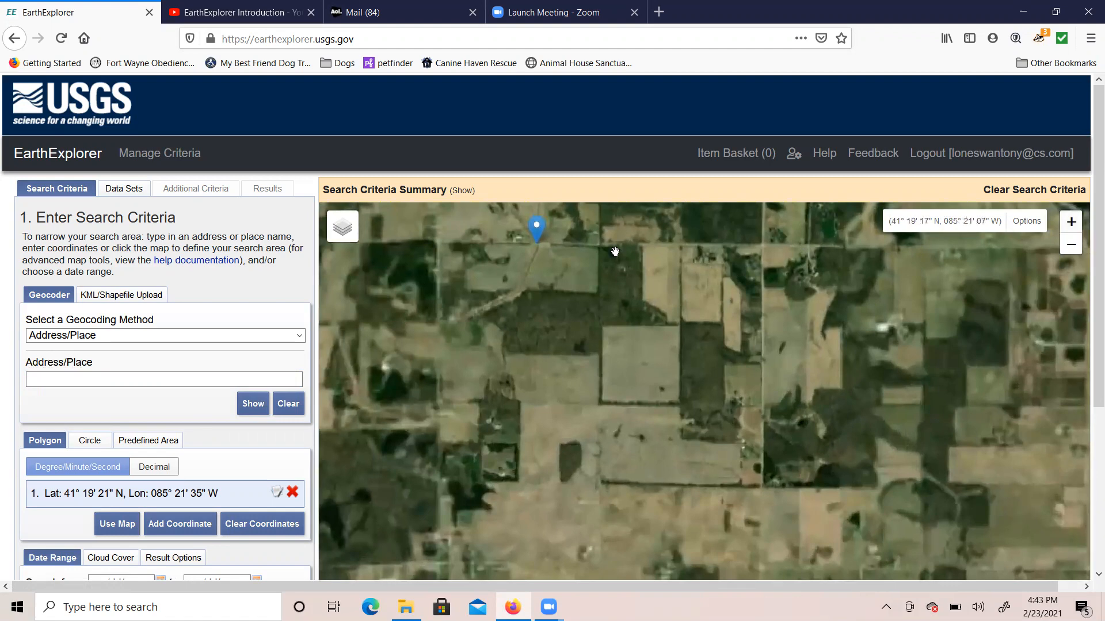
pyautogui.moveTo(614, 251); pyautogui.dragTo(756, 414)
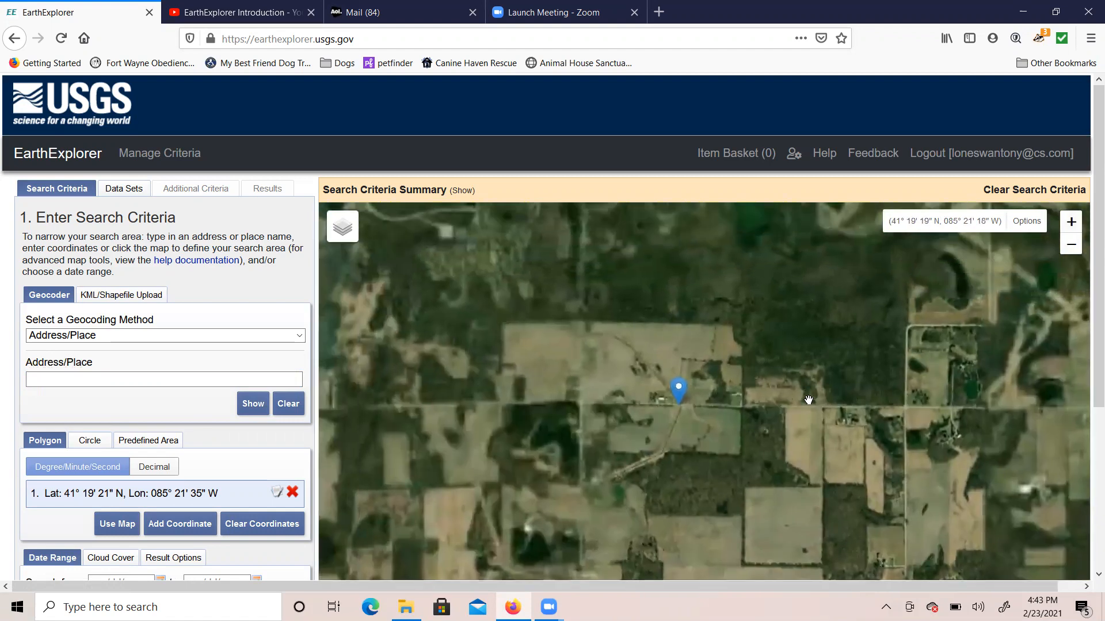
pyautogui.click(1071, 225)
pyautogui.moveTo(673, 358); pyautogui.dragTo(730, 484)
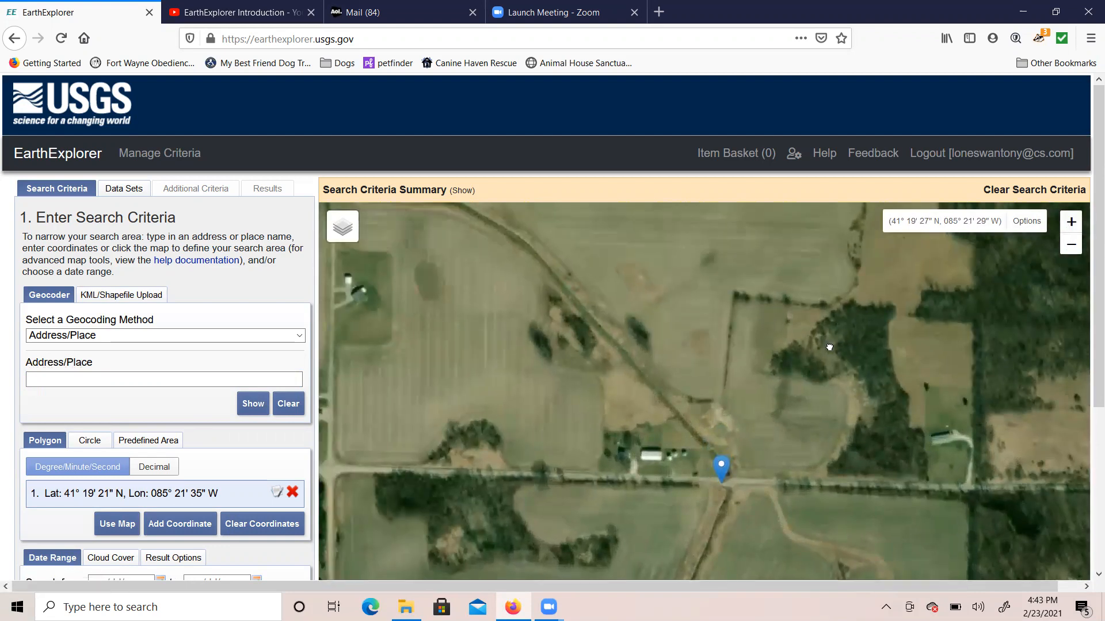
pyautogui.click(1071, 223)
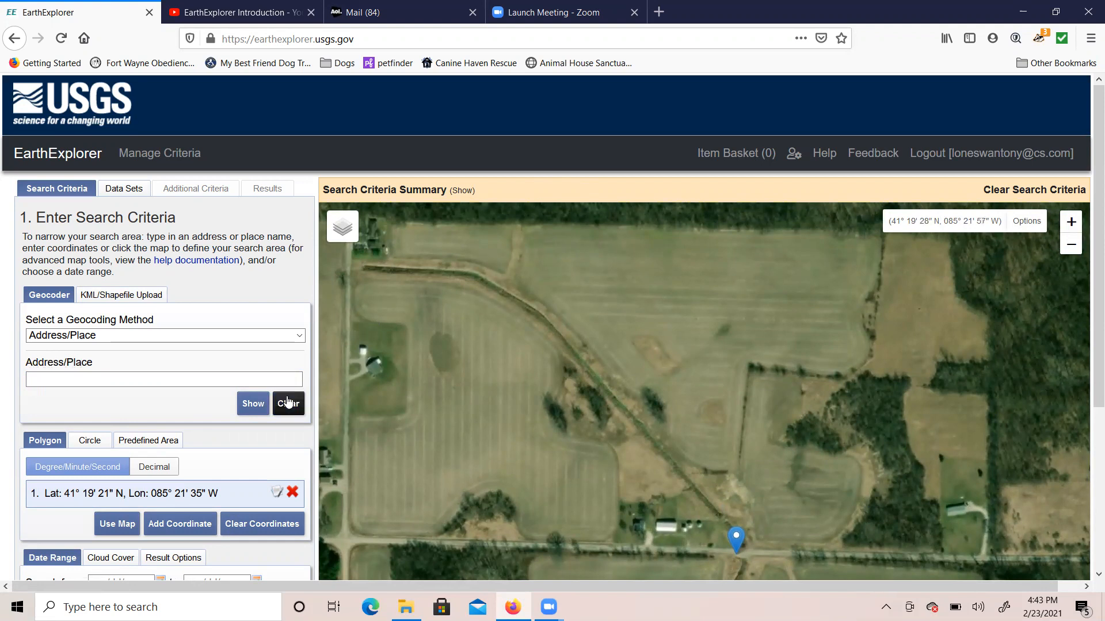
# Step: Set the polygon to the current map extent and the date range to 1/1/2010–12/31/2020
pyautogui.click(120, 526)
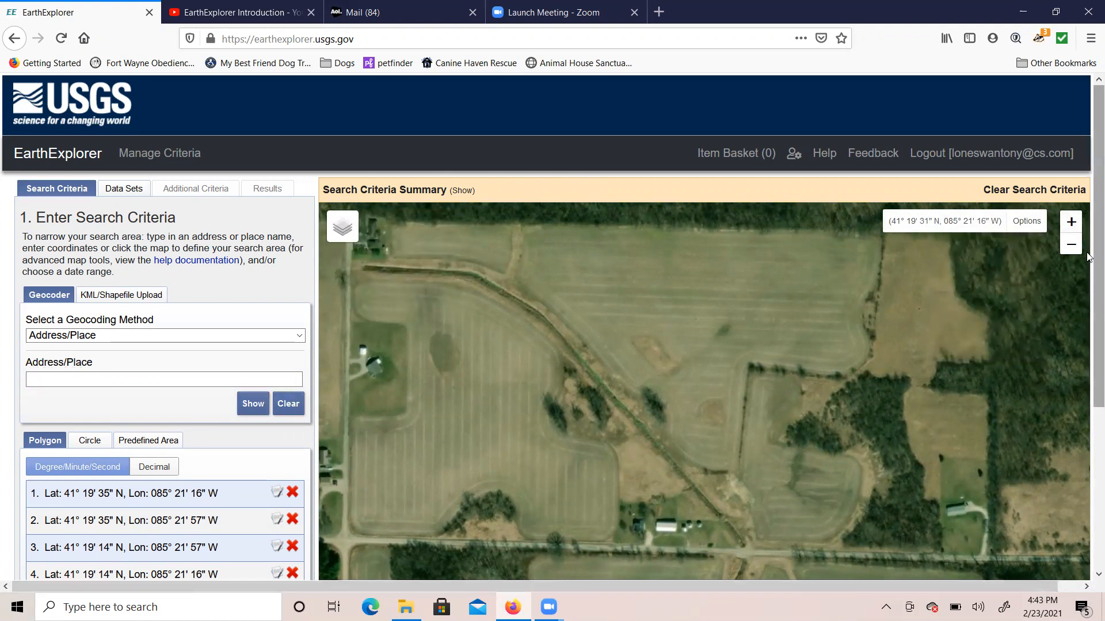
pyautogui.moveTo(1097, 250); pyautogui.dragTo(1086, 373)
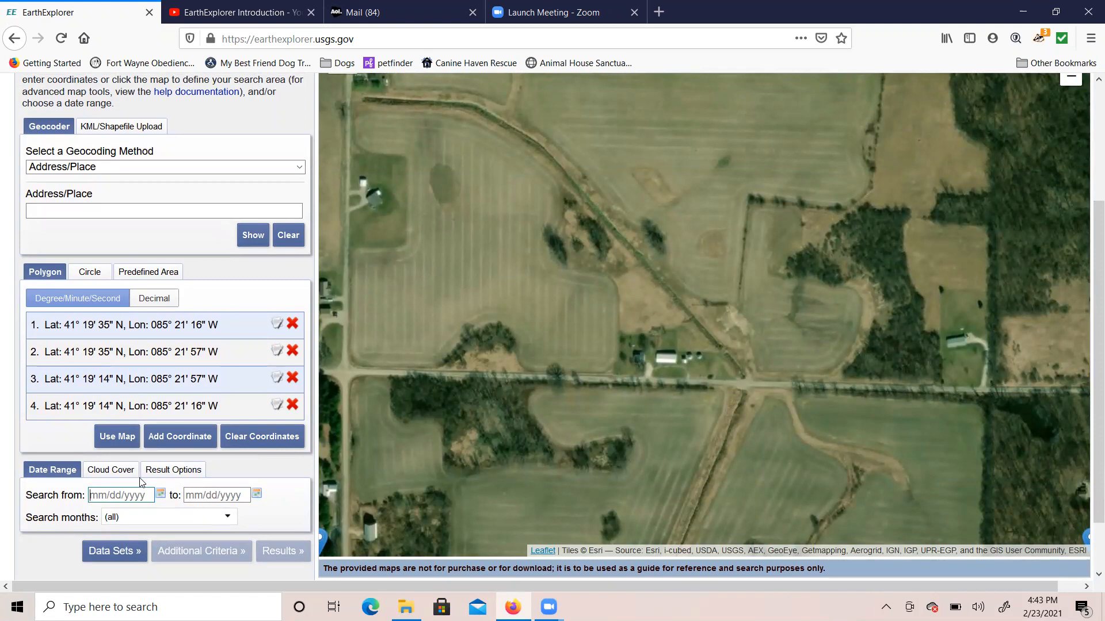
pyautogui.write('1/1/2010')
pyautogui.click(197, 494)
pyautogui.write('12/31/2020')
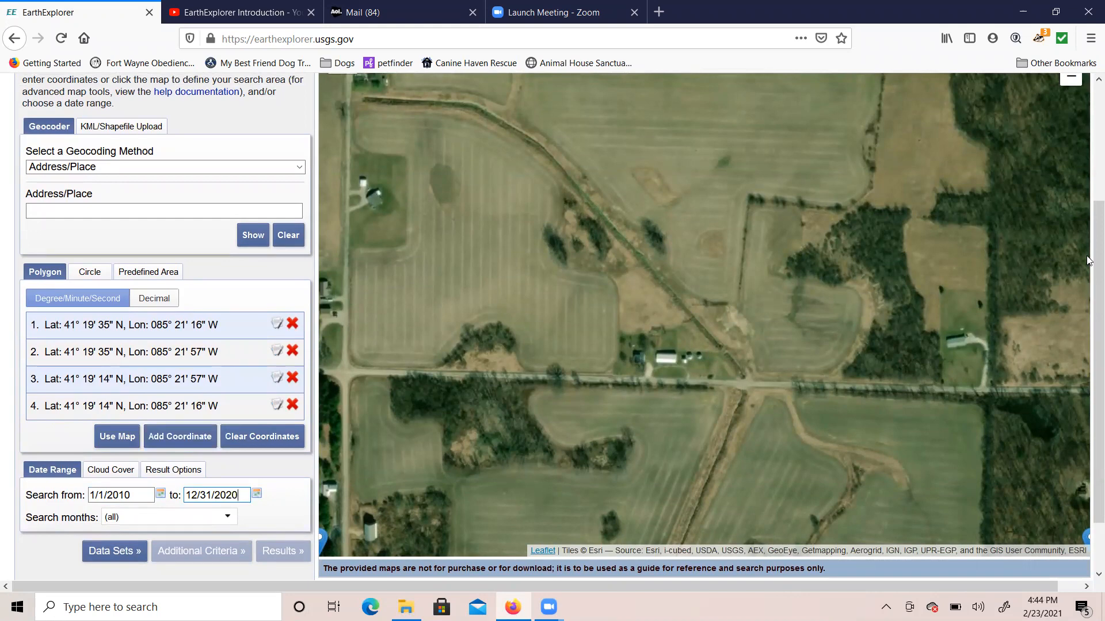
pyautogui.moveTo(1087, 260); pyautogui.dragTo(1088, 144)
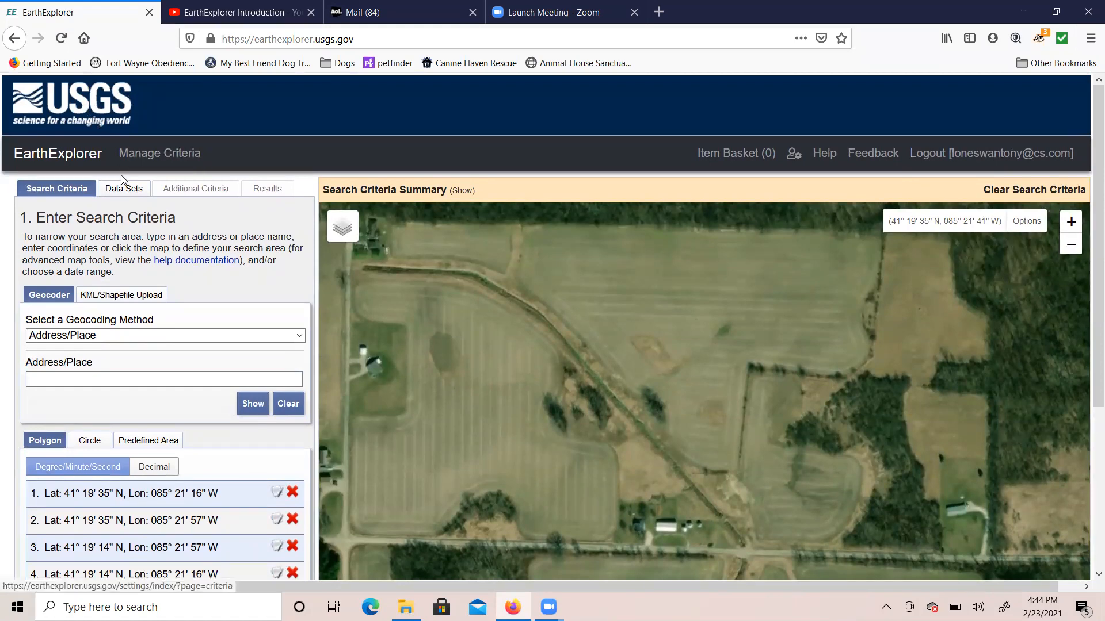
# Step: On the Data Sets step, expand Aerial Imagery and check NAIP
pyautogui.click(127, 195)
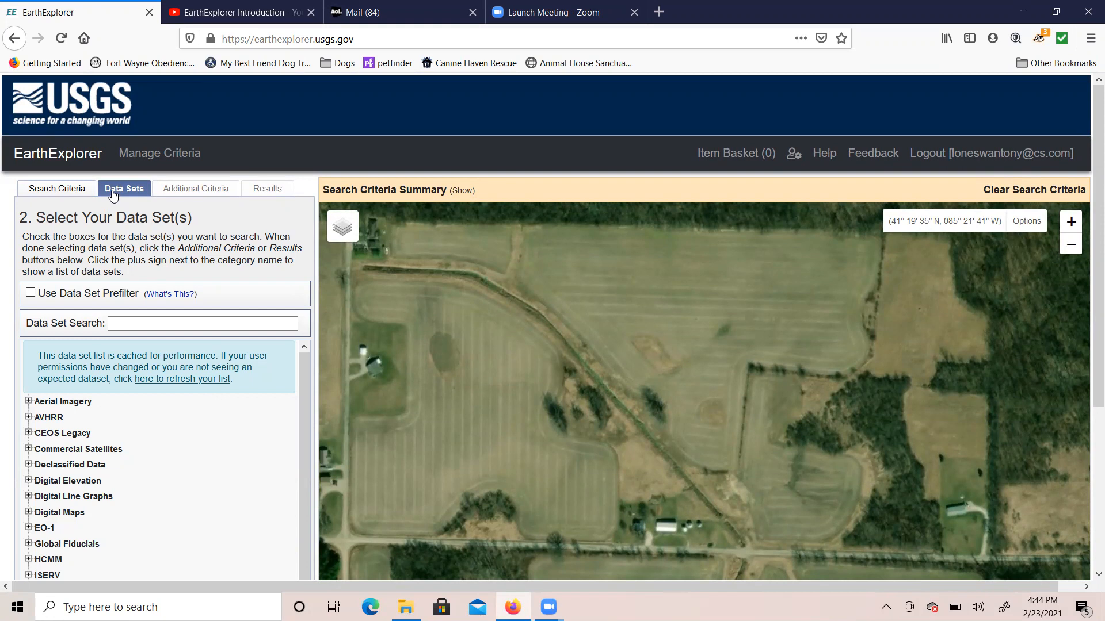
pyautogui.click(29, 401)
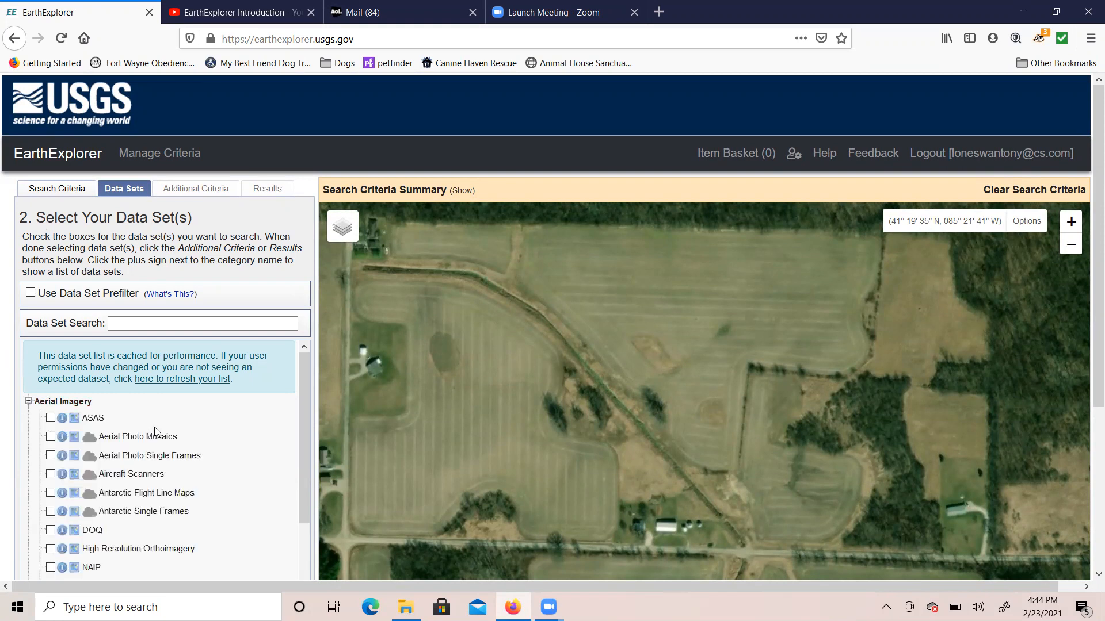
pyautogui.moveTo(302, 416); pyautogui.dragTo(315, 473)
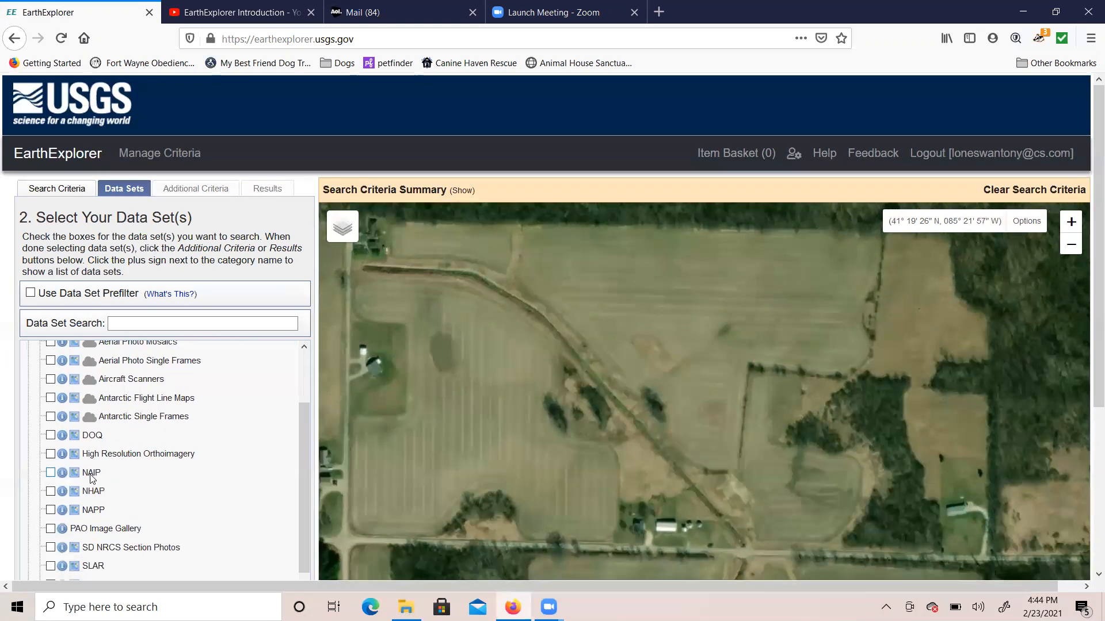
pyautogui.click(51, 473)
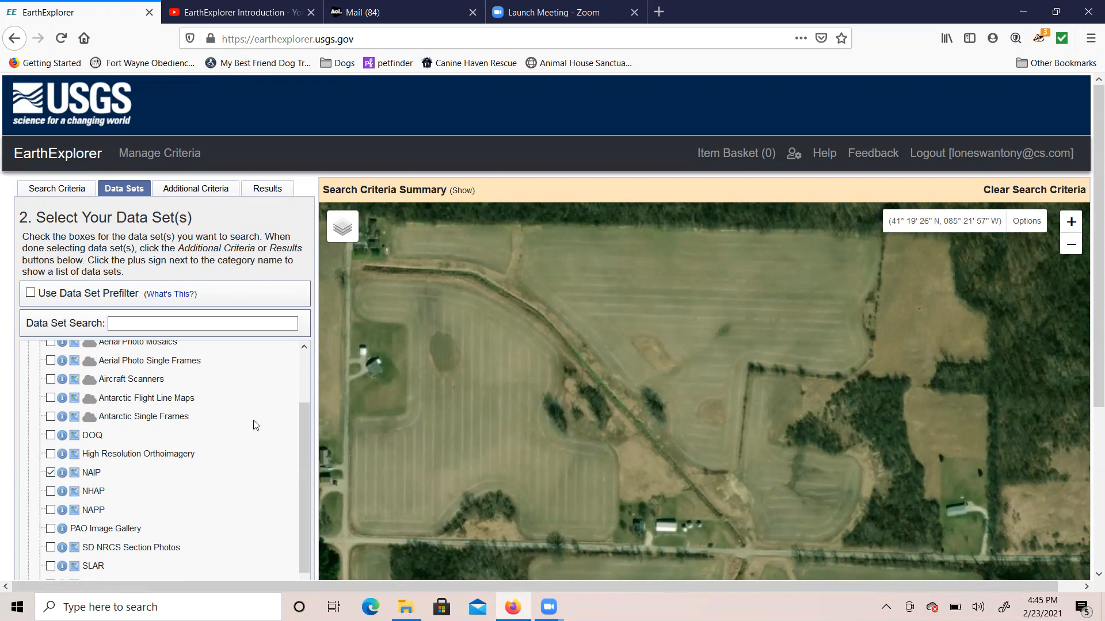
pyautogui.scroll(3, 303, 427)
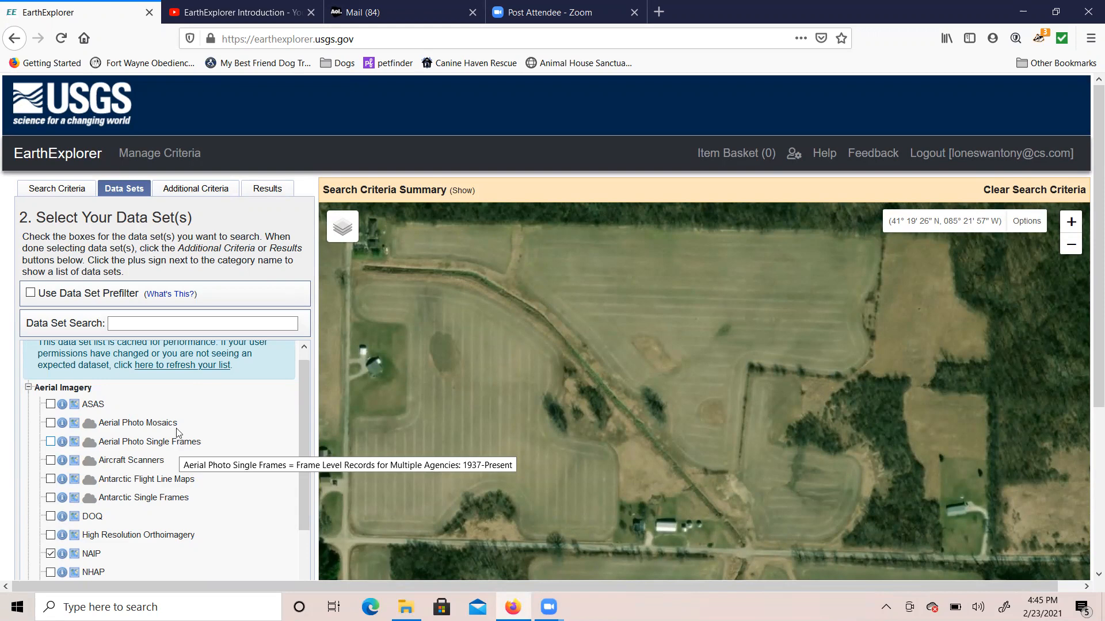
# Step: Run the NAIP search and scroll through the scene results to the last entry
pyautogui.click(266, 188)
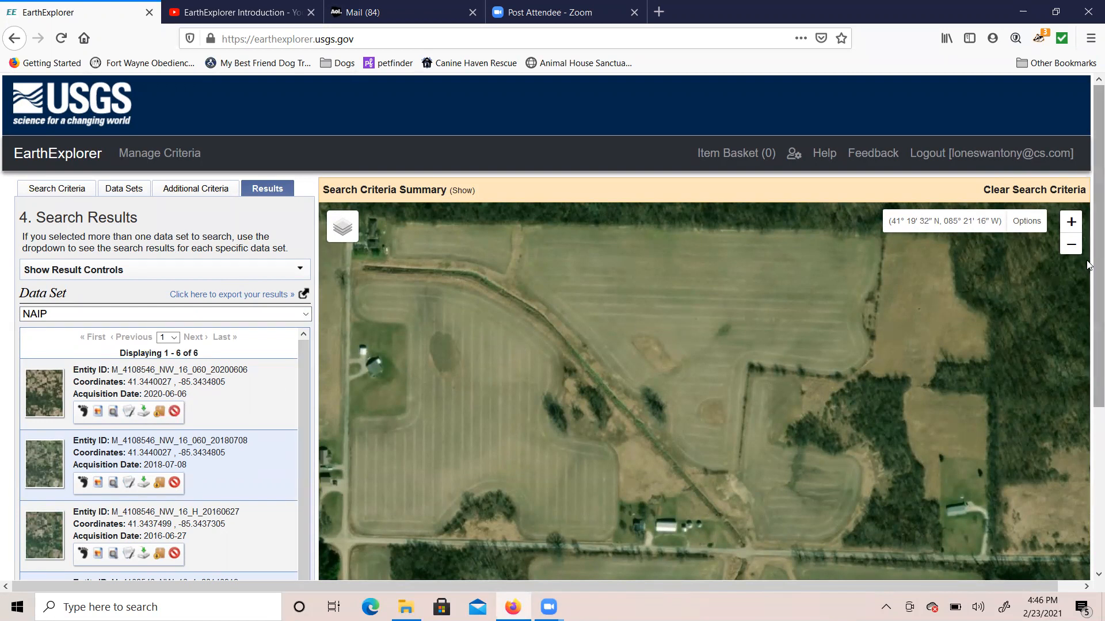
pyautogui.scroll(-2, 1087, 277)
pyautogui.scroll(-2, 1088, 278)
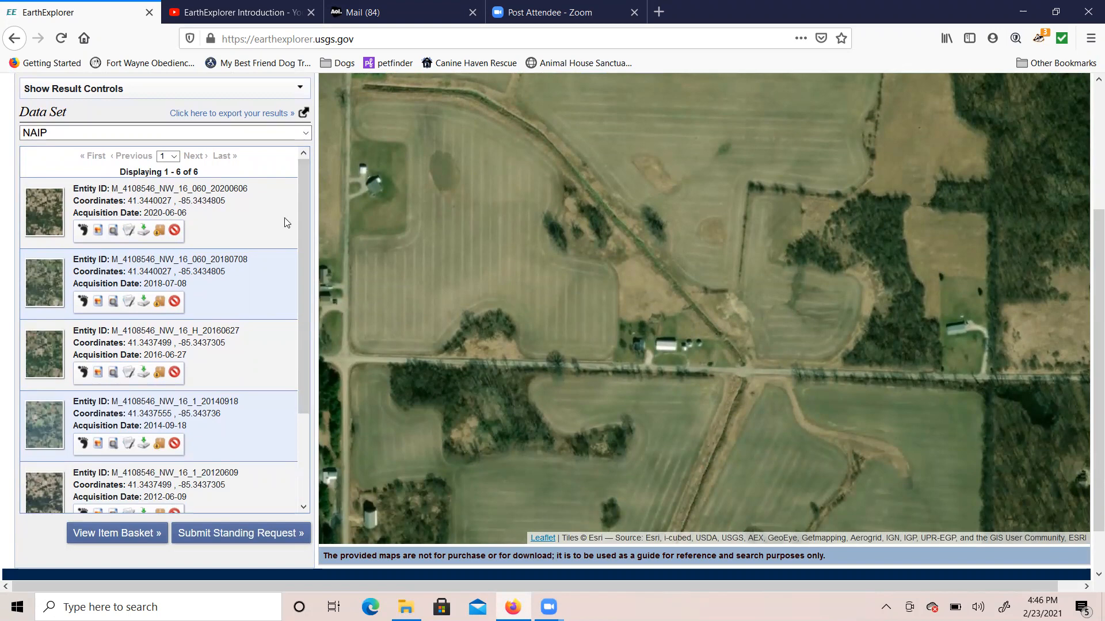
pyautogui.scroll(-4, 287, 264)
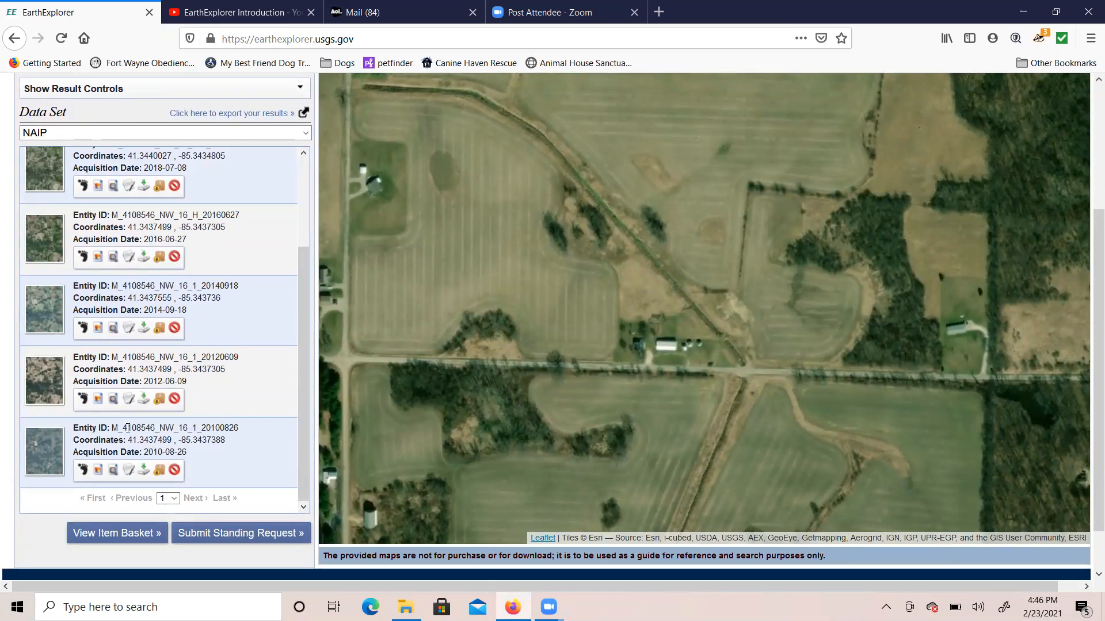
pyautogui.click(144, 471)
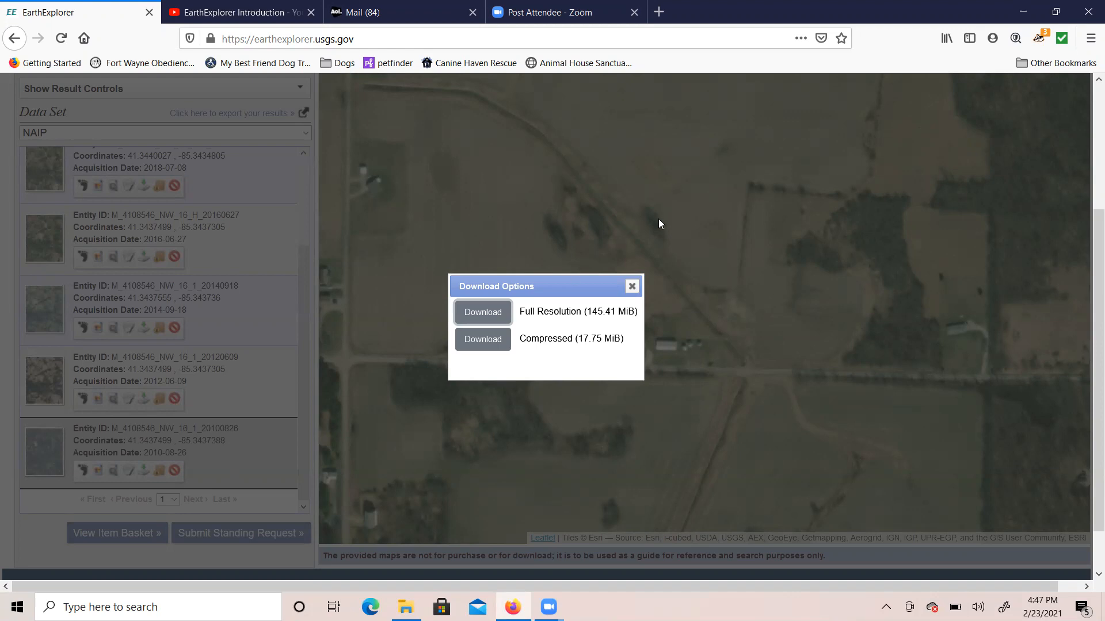
pyautogui.click(633, 286)
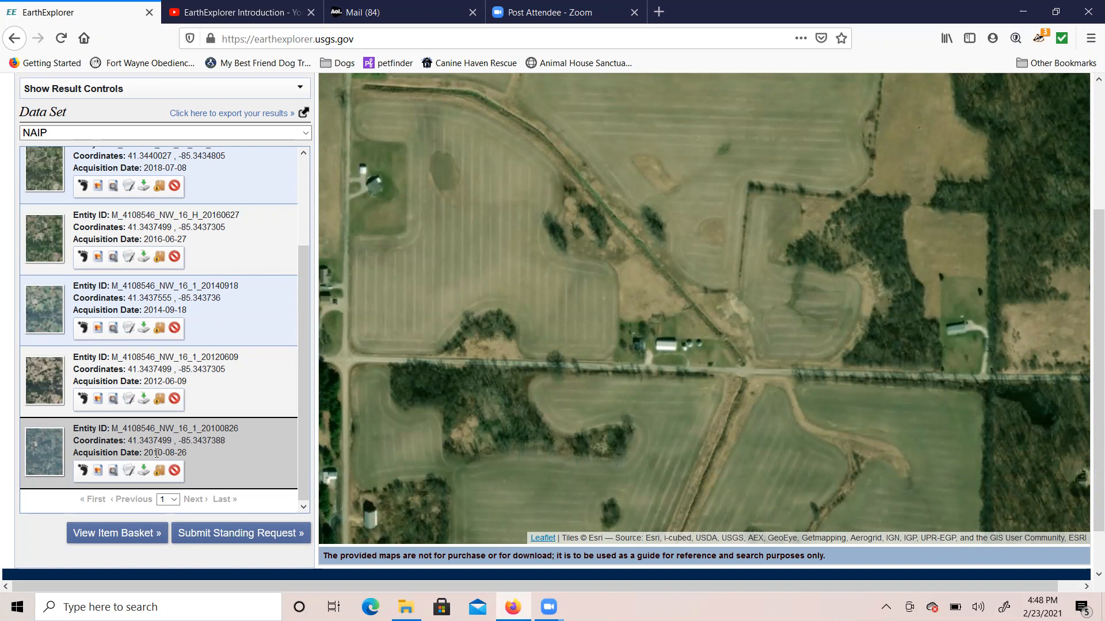
# Step: Open the full metadata of scene M_4108546_NW_16_1_20100826 in a new tab
pyautogui.click(128, 470)
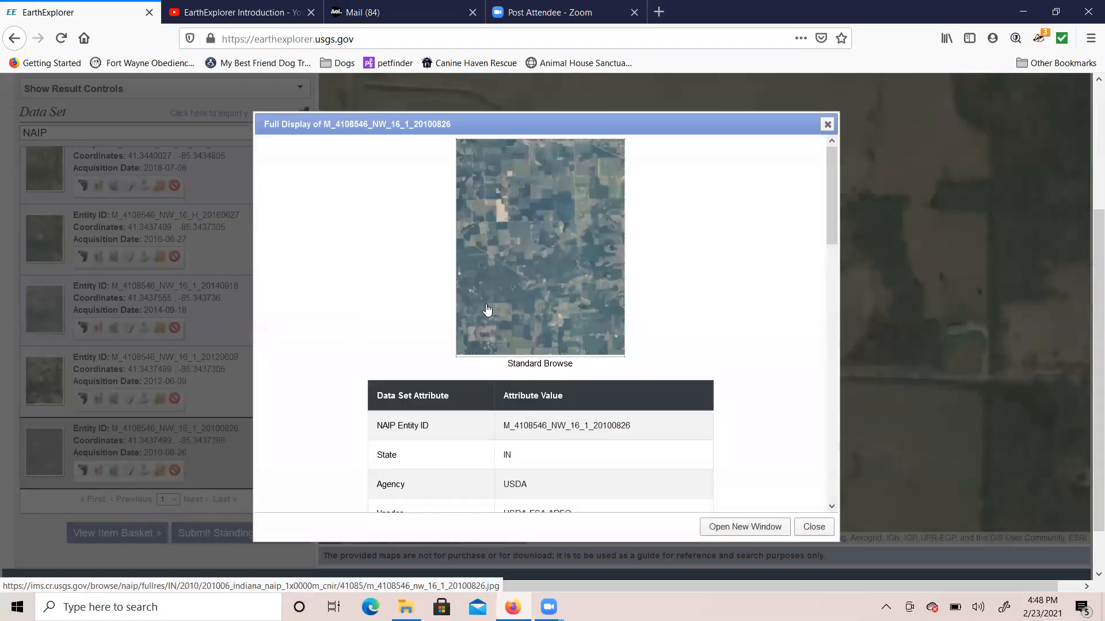
pyautogui.click(749, 526)
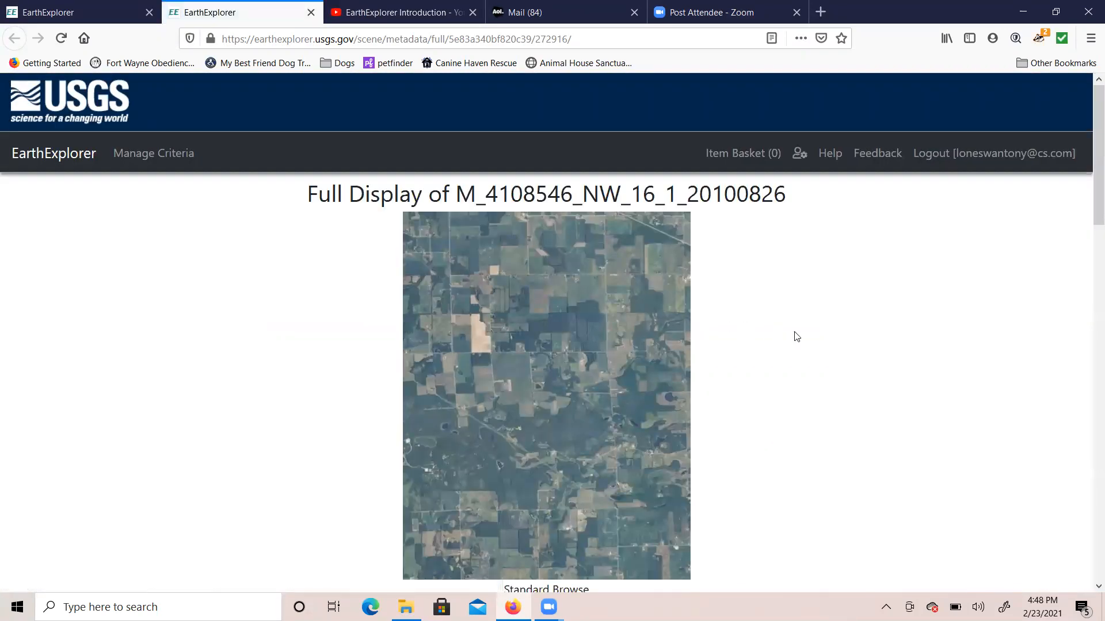
pyautogui.scroll(-7, 796, 337)
pyautogui.scroll(-7, 796, 336)
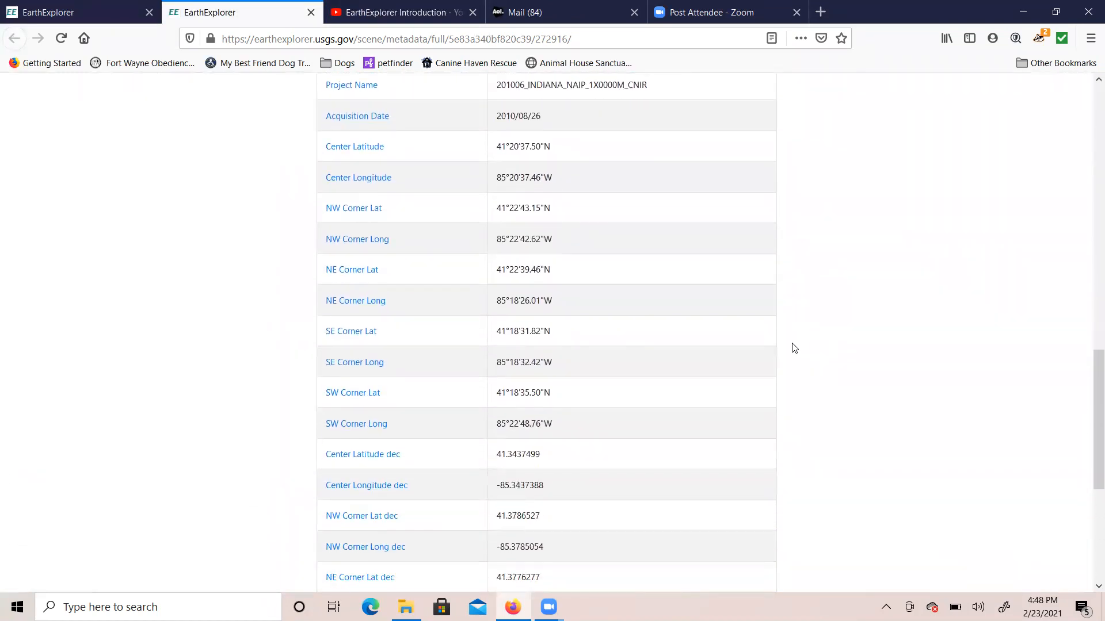
pyautogui.scroll(-1, 793, 348)
pyautogui.scroll(5, 794, 348)
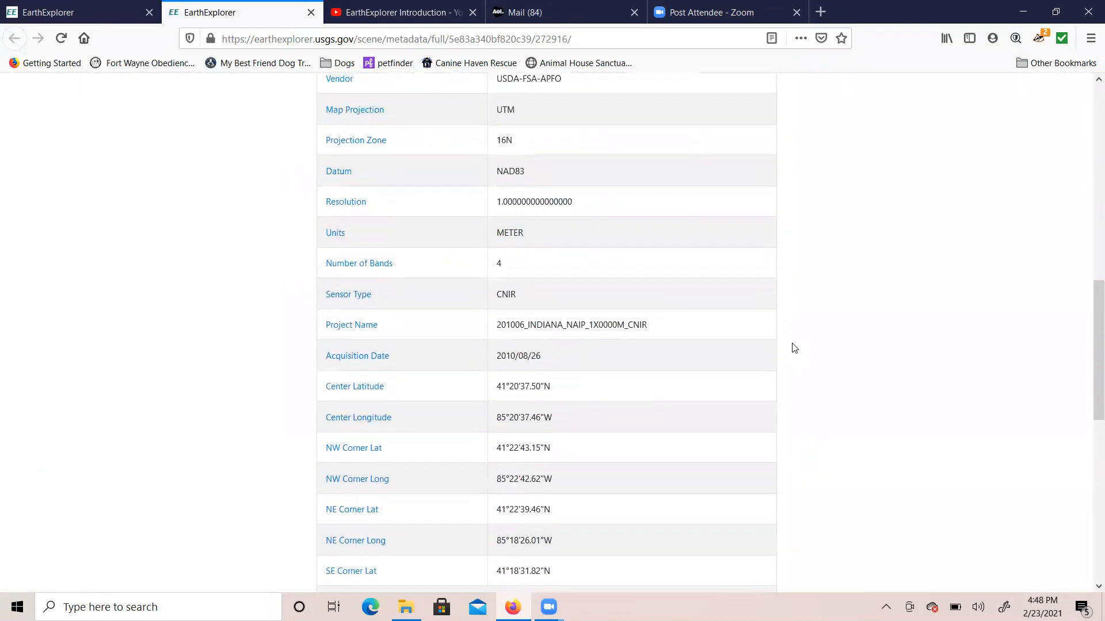
pyautogui.scroll(1, 794, 348)
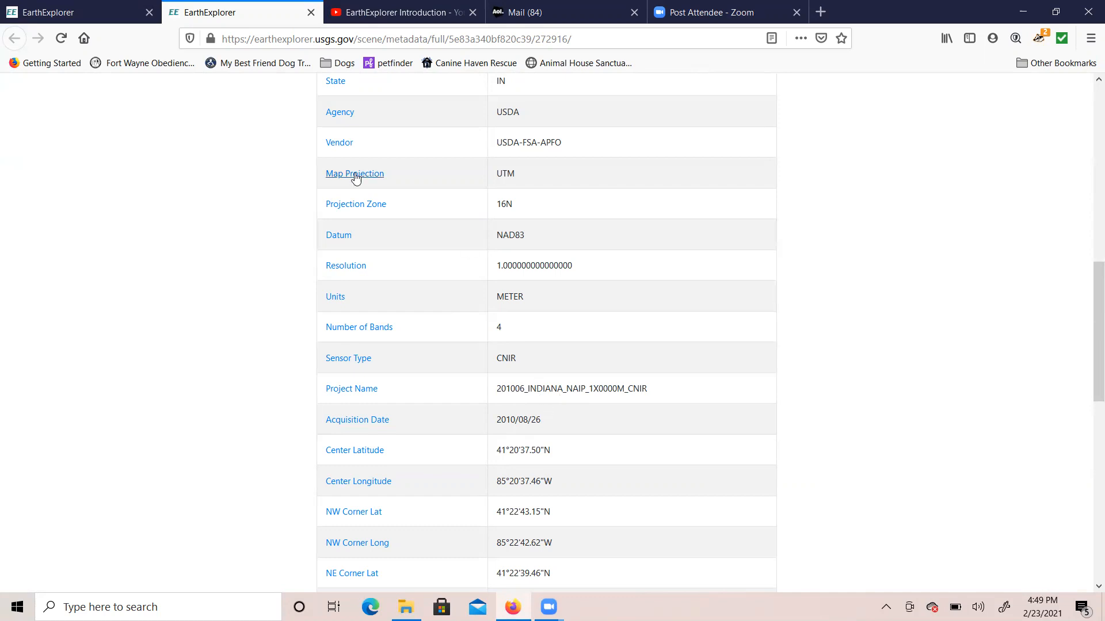
# Step: Switch to the YouTube 'EarthExplorer Introduction' video tab
pyautogui.click(397, 13)
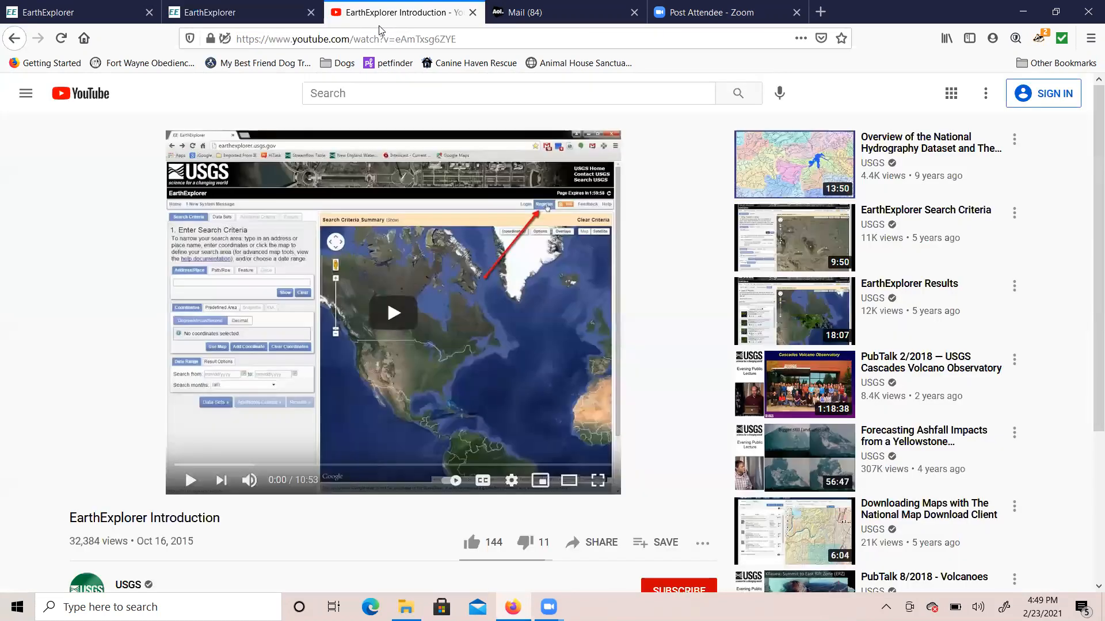